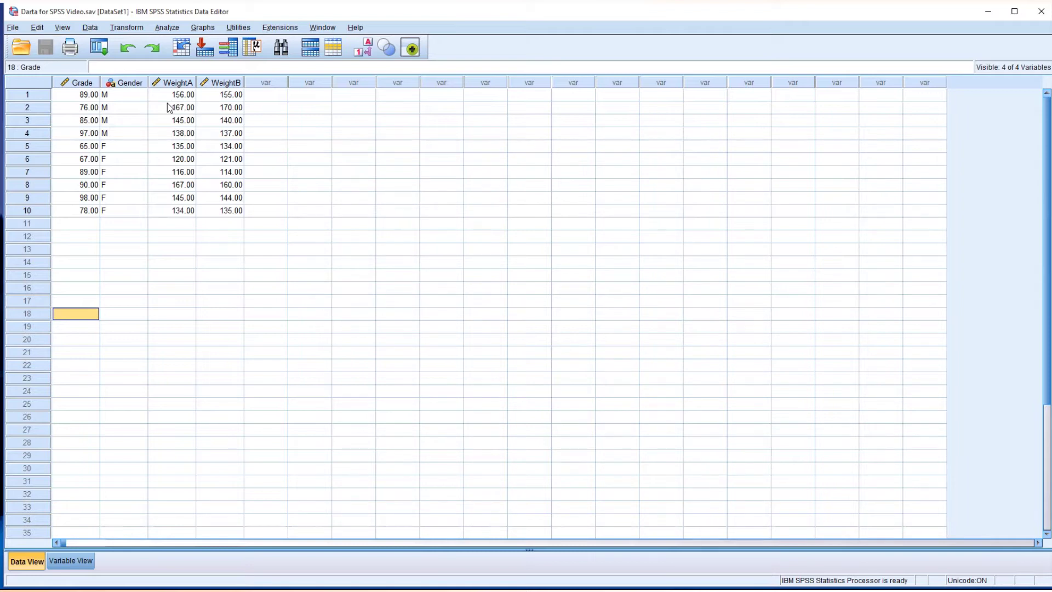
Step: Open the Explore dialog from Analyze > Descriptive Statistics
click(166, 28)
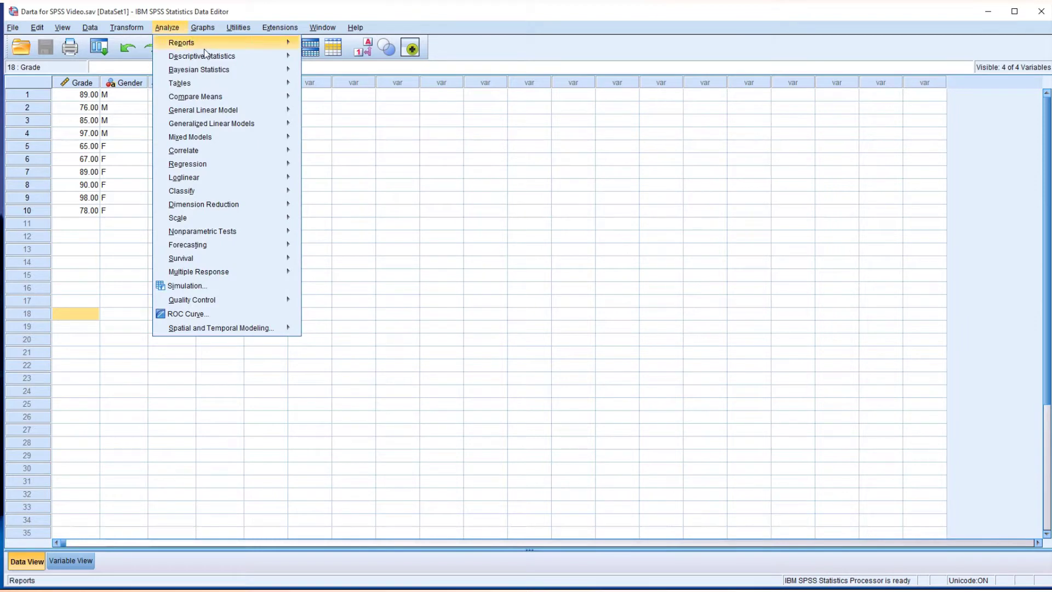
mouse_move(244, 64)
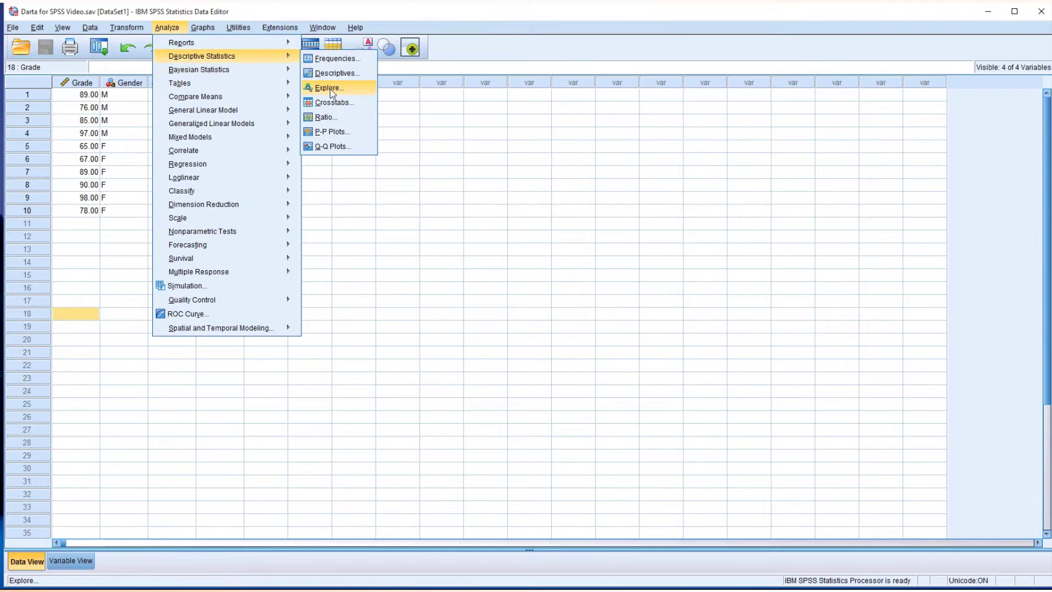
click(328, 89)
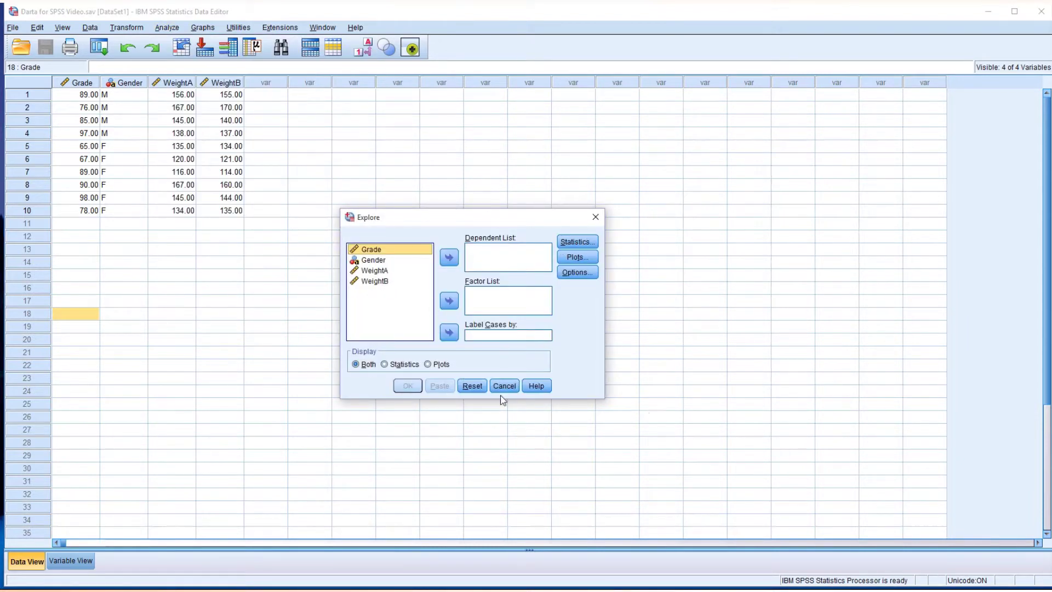
Step: Put WeightA in the Dependent List and Gender in the Factor List
click(373, 271)
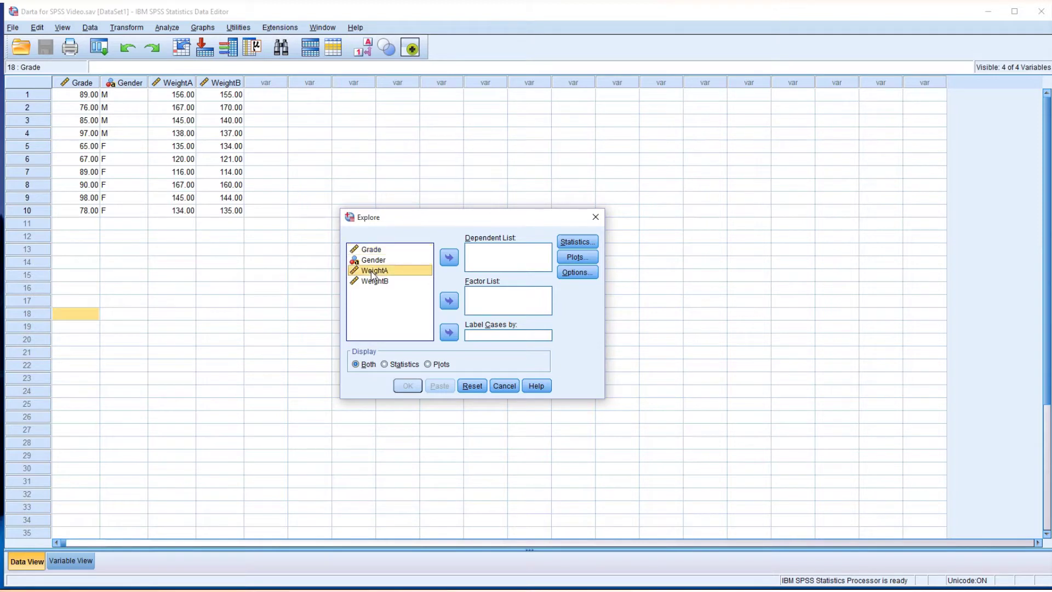
click(450, 259)
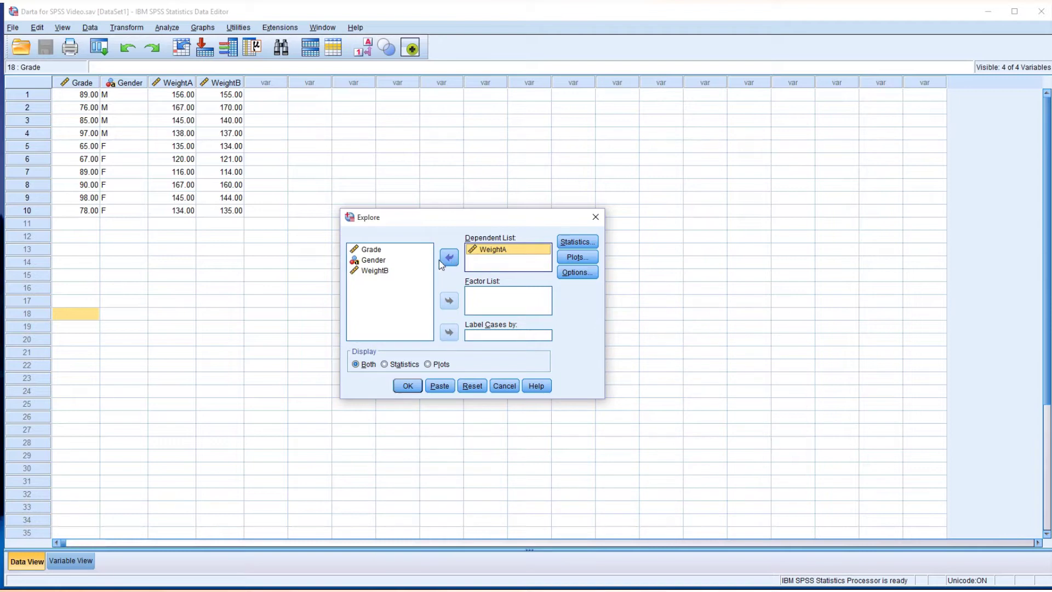
click(370, 262)
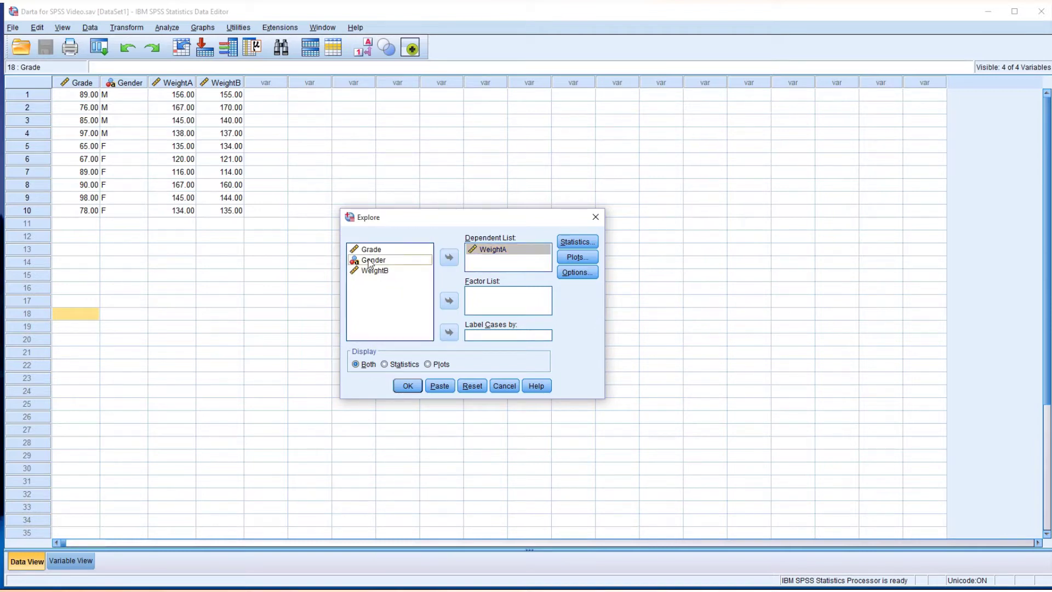
click(450, 303)
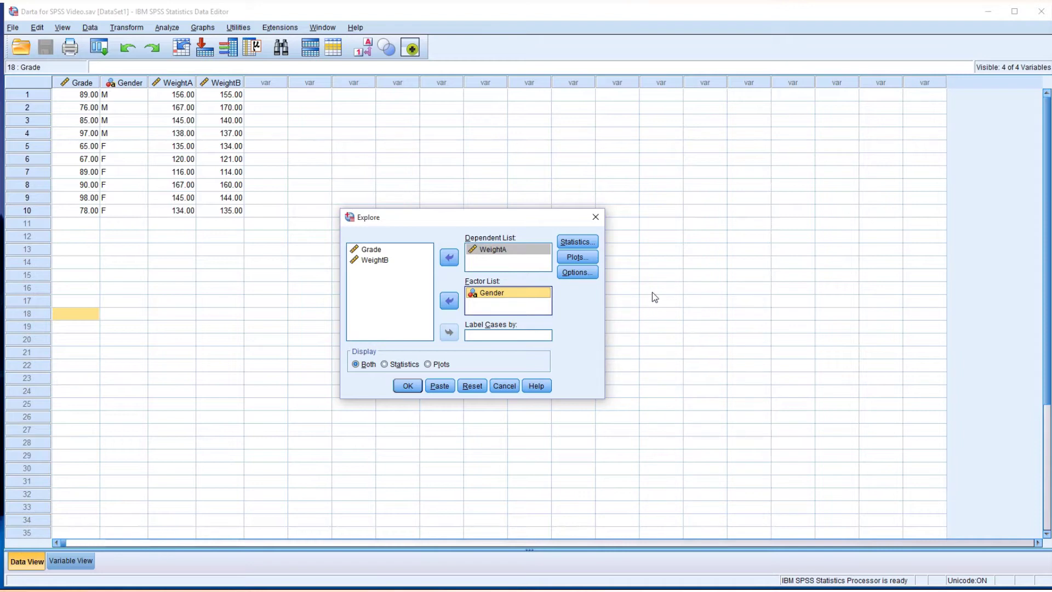
Step: Run Explore with the default 95% confidence interval, displaying statistics only
click(583, 242)
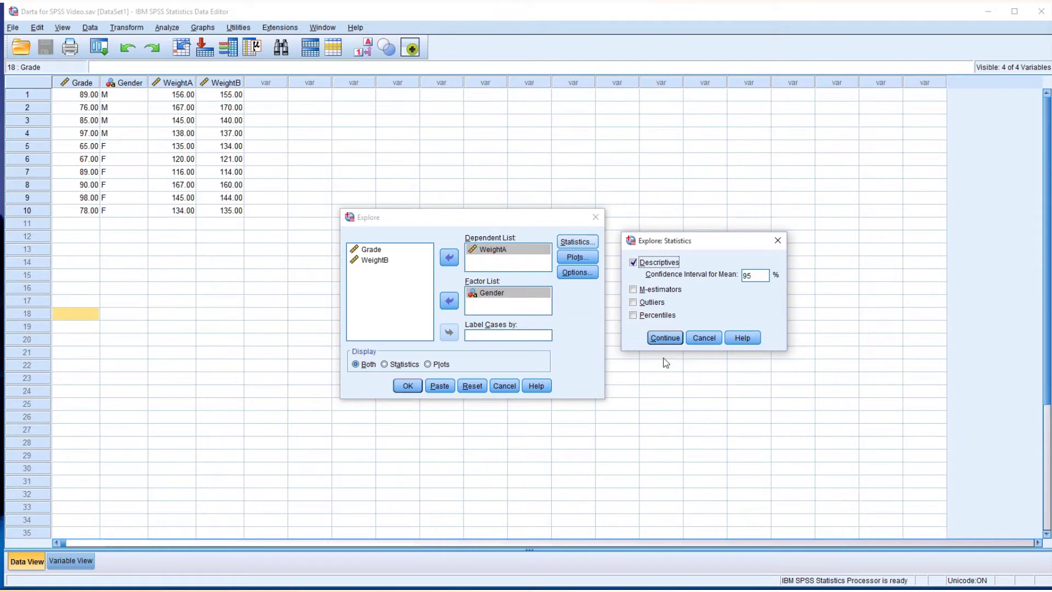
click(672, 337)
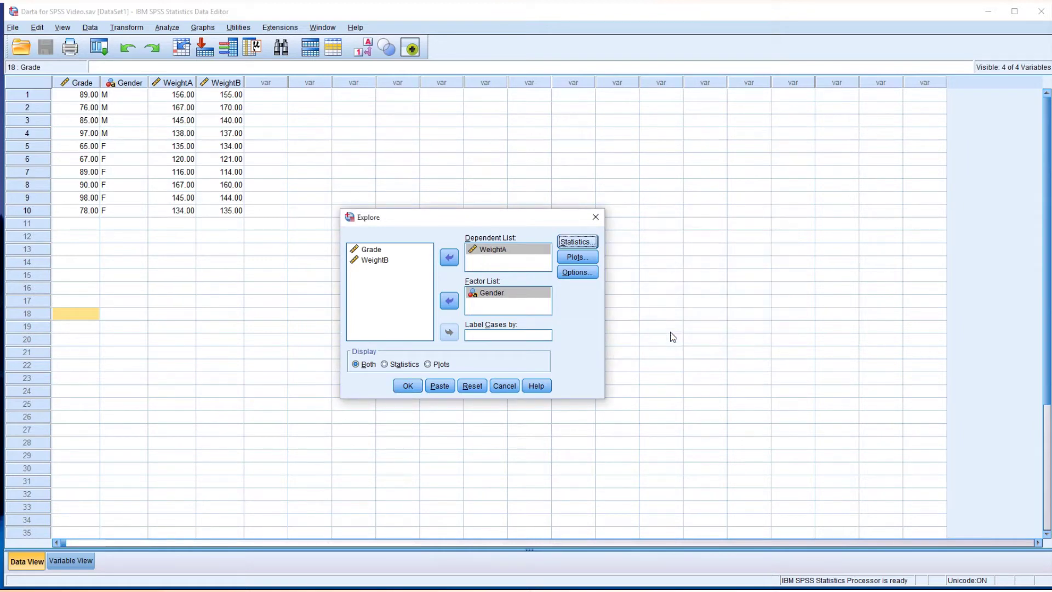
click(381, 366)
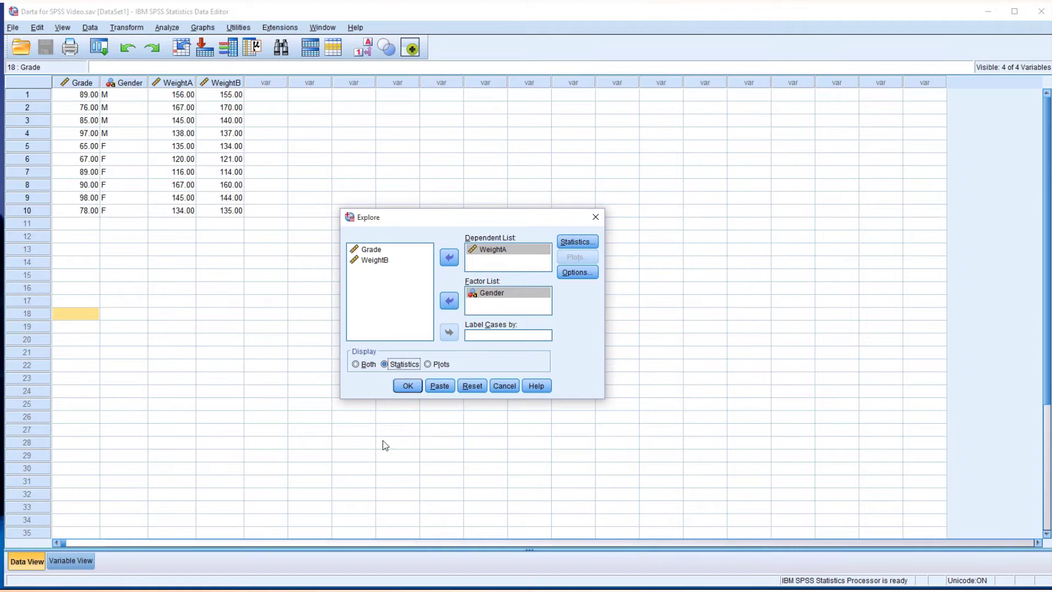
click(406, 387)
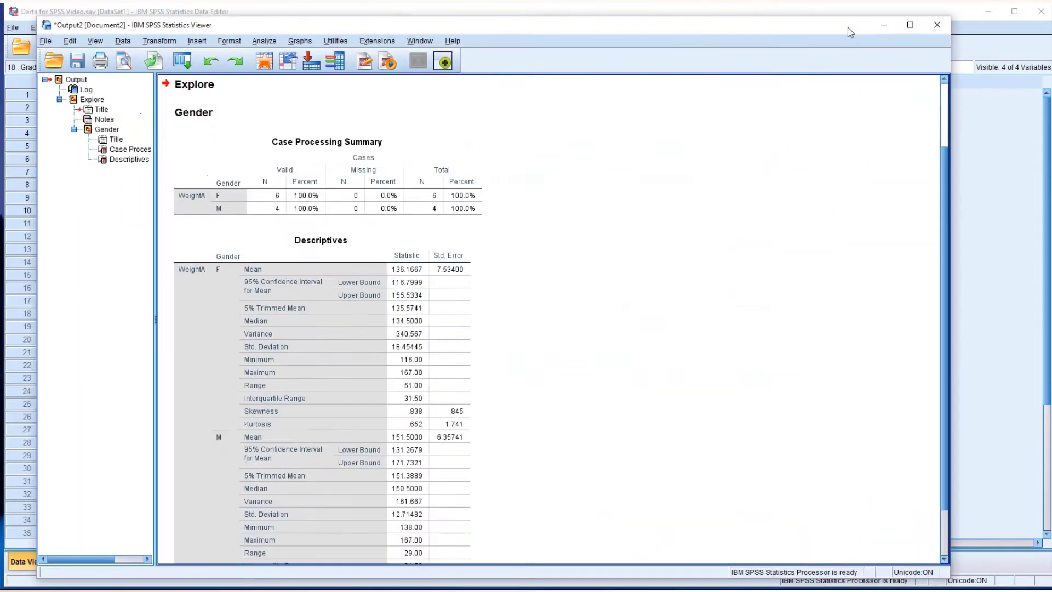
Step: Inspect the WeightA Descriptives table in the Viewer, then return to the Data Editor
scroll(693, 317, down, 2)
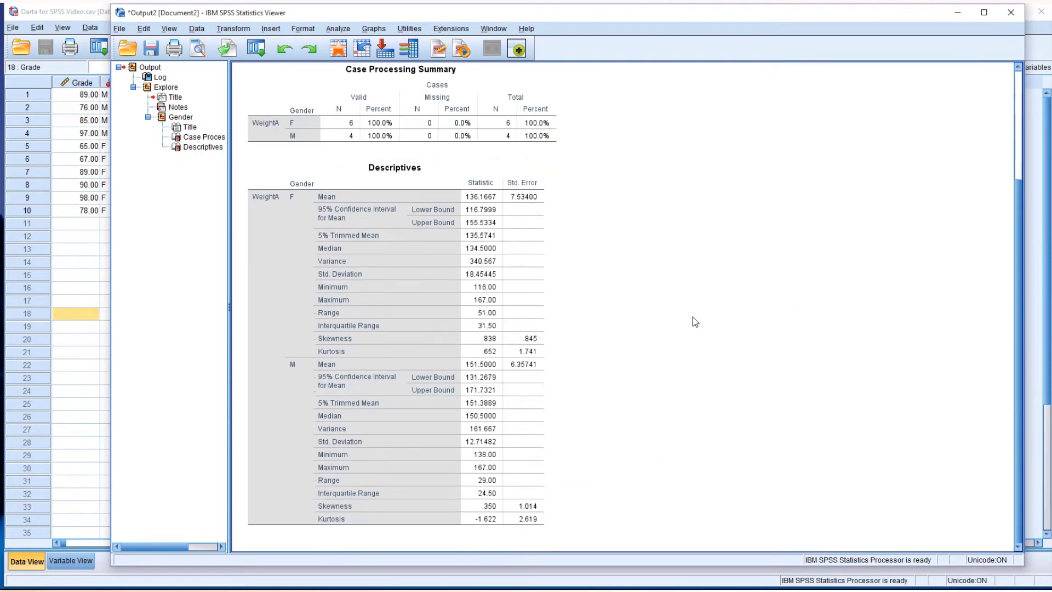
click(513, 288)
click(551, 380)
click(276, 232)
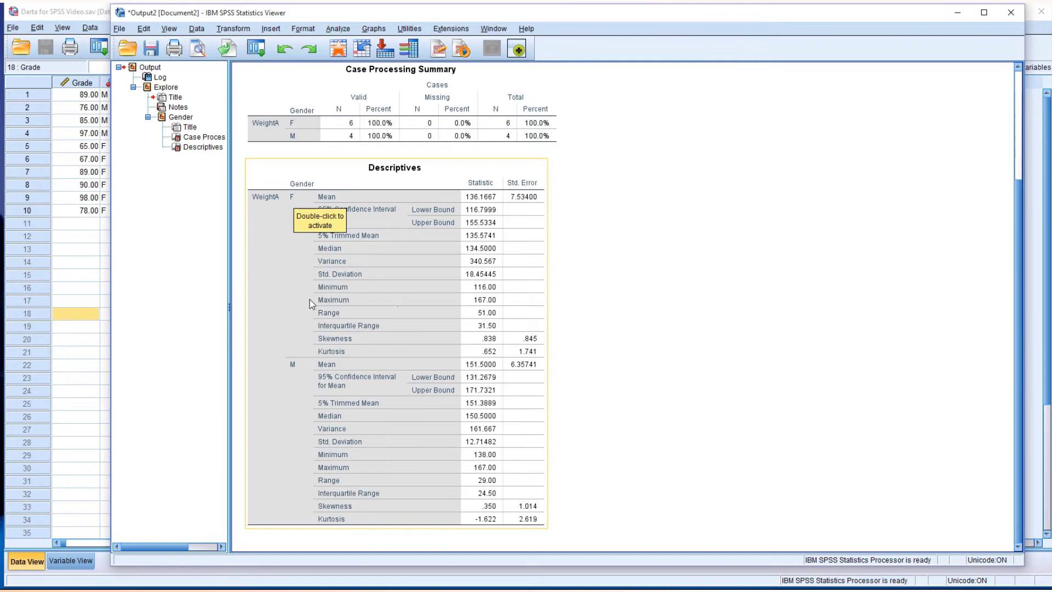
click(736, 316)
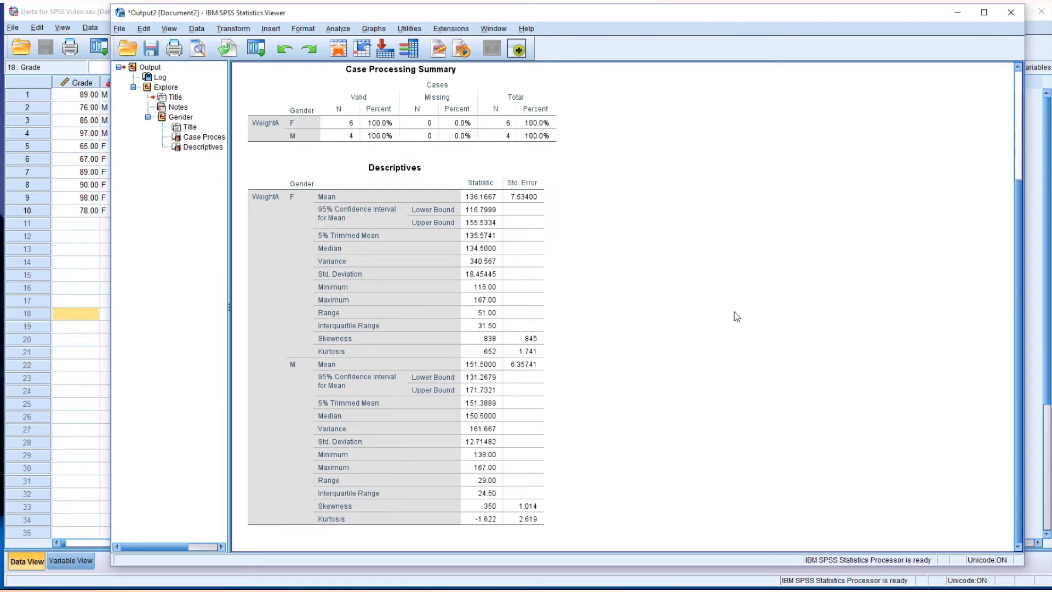
click(354, 240)
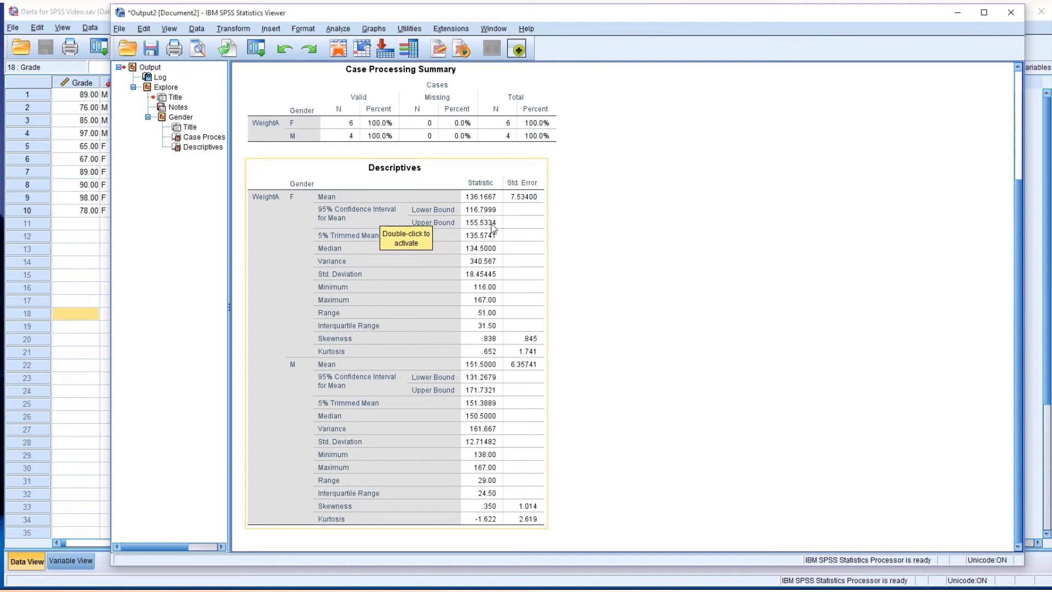
click(695, 286)
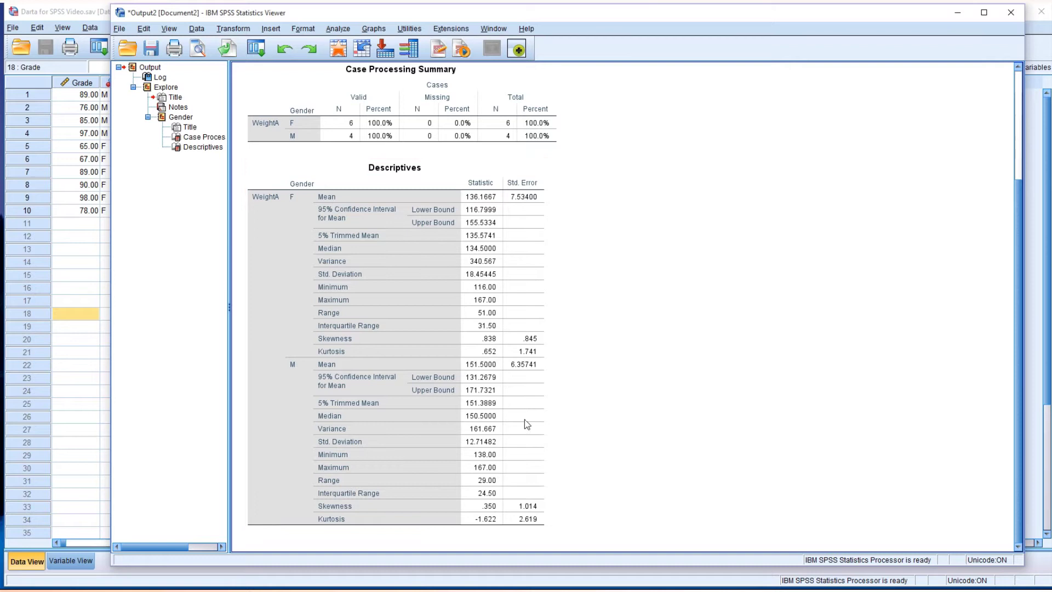
click(526, 424)
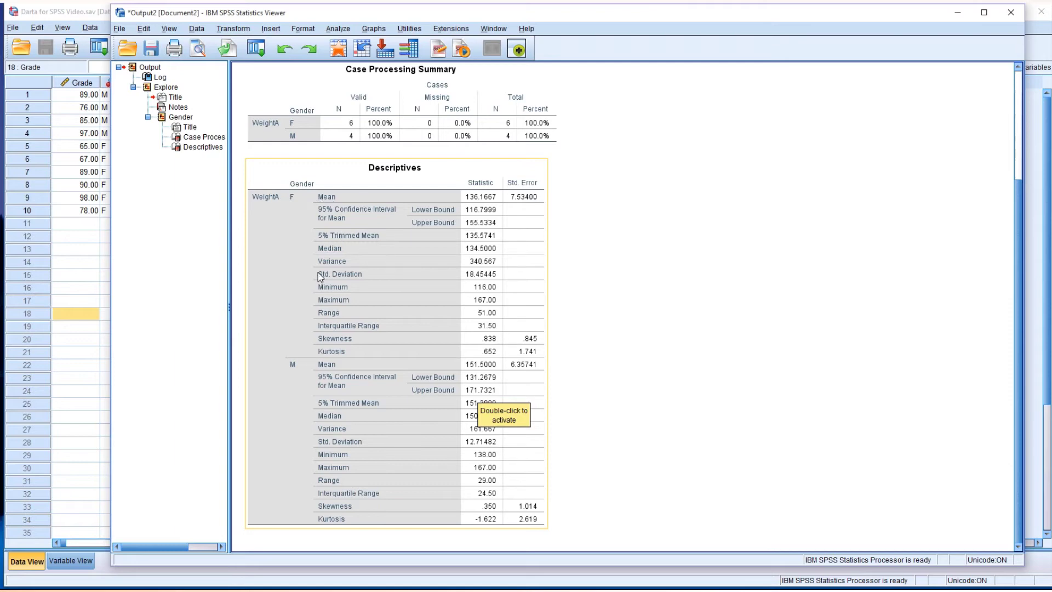
click(643, 296)
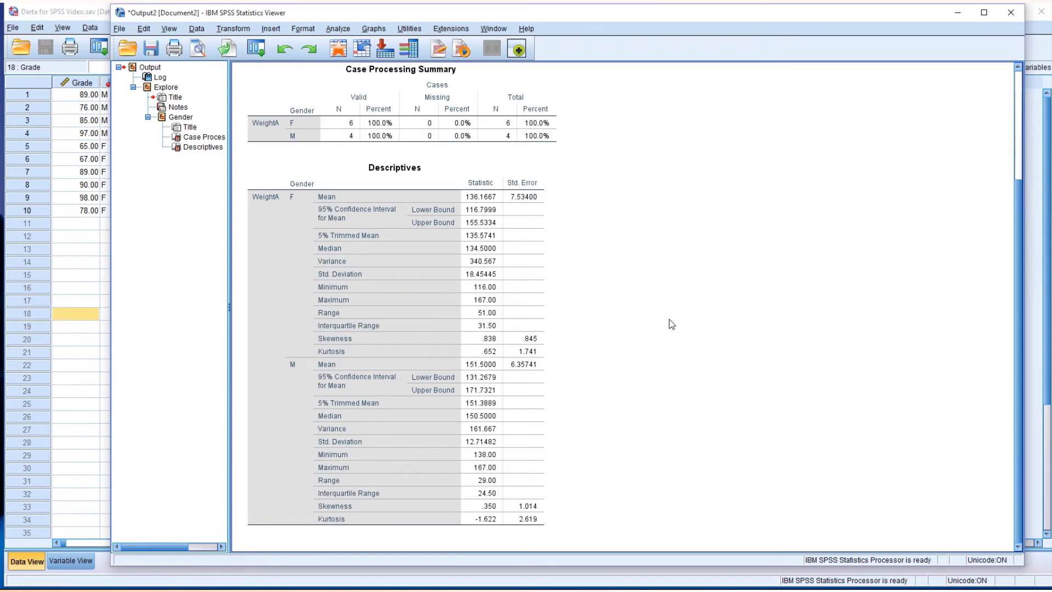
key(alt+Tab)
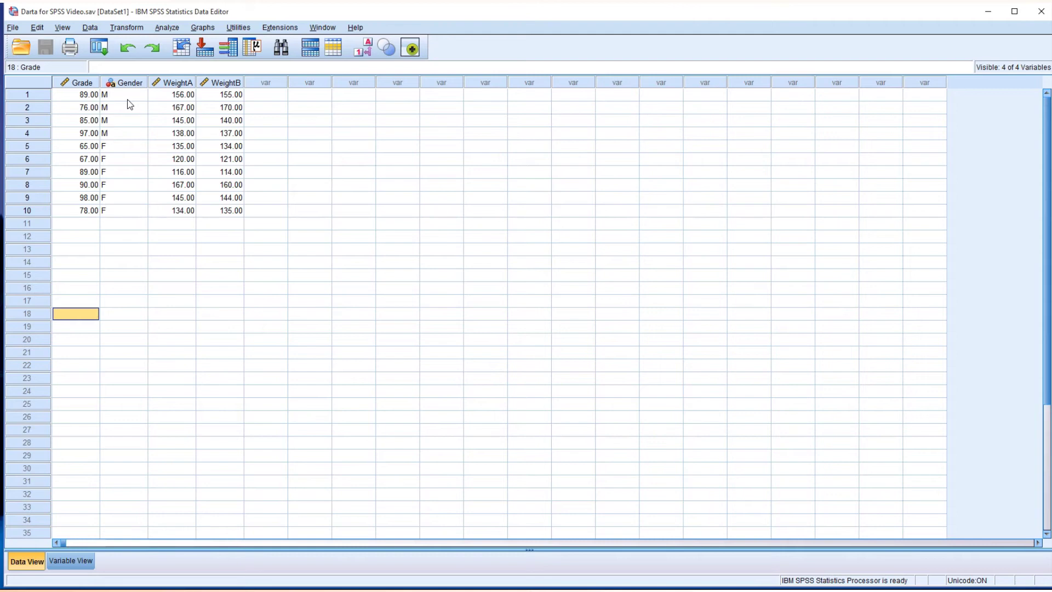
Step: Reopen Analyze > Descriptive Statistics > Explore with its previous WeightA and Gender settings
click(167, 28)
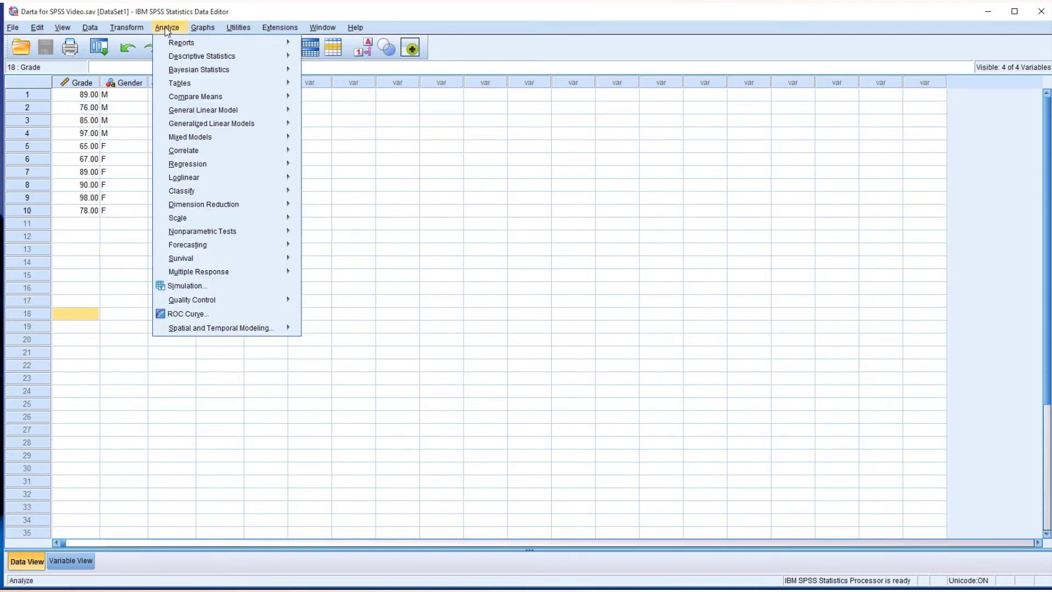
mouse_move(248, 58)
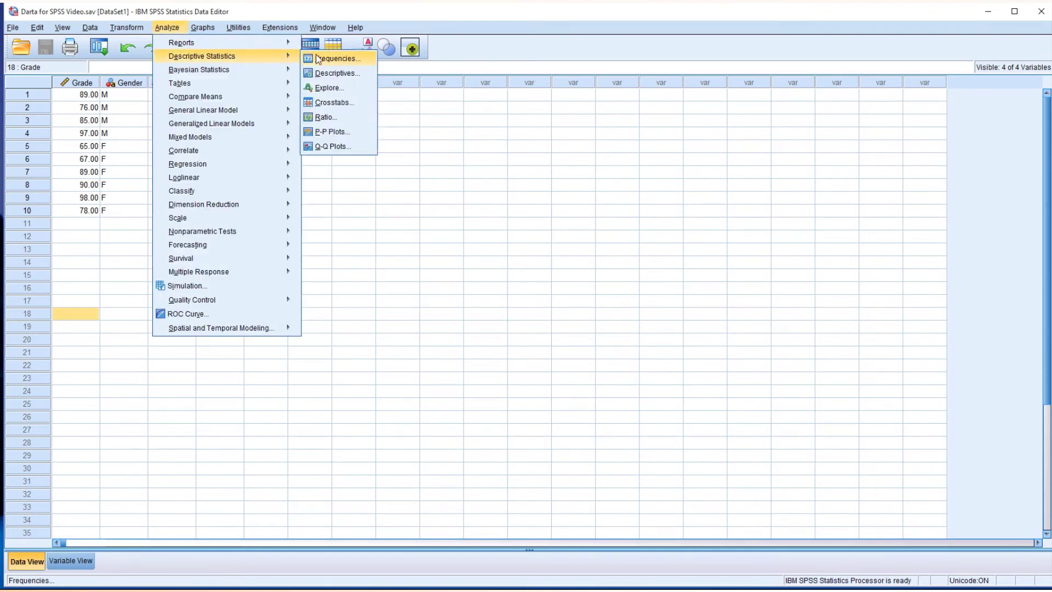
click(327, 88)
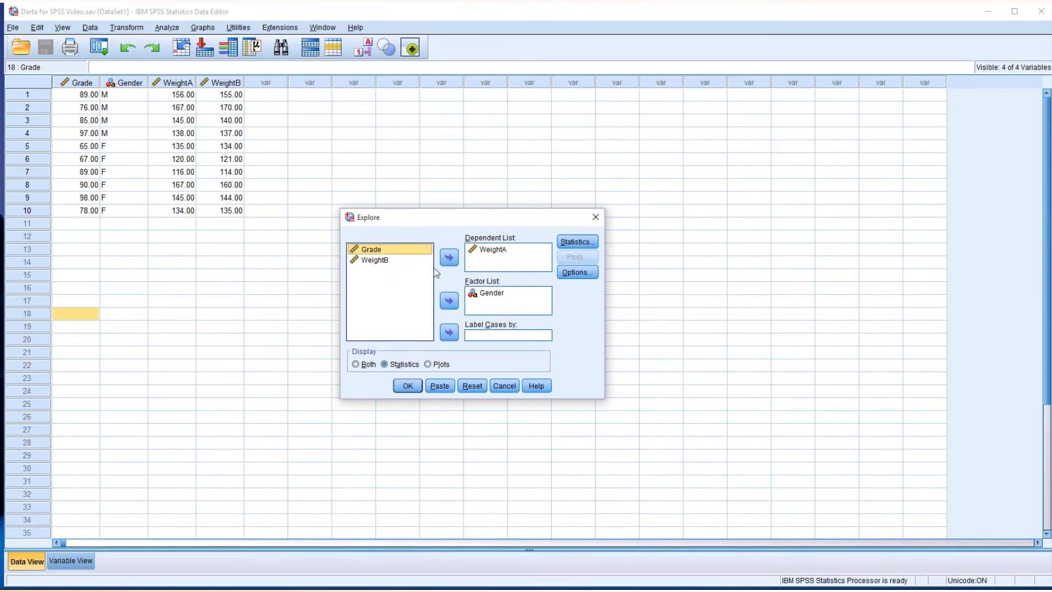
Step: Swap WeightA out of the Dependent List for WeightB, keeping Gender as factor
click(499, 250)
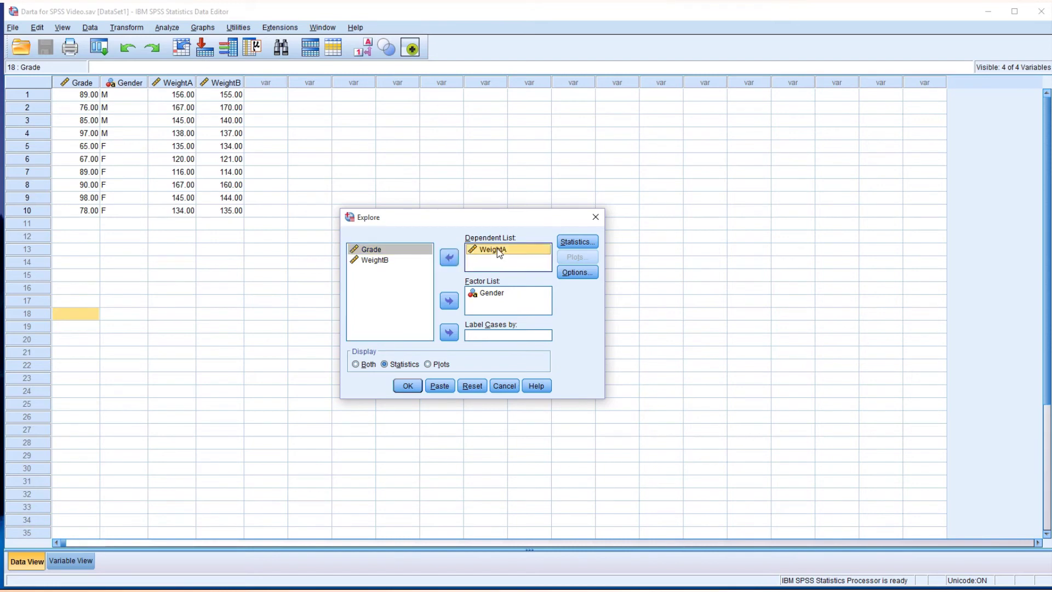
click(450, 257)
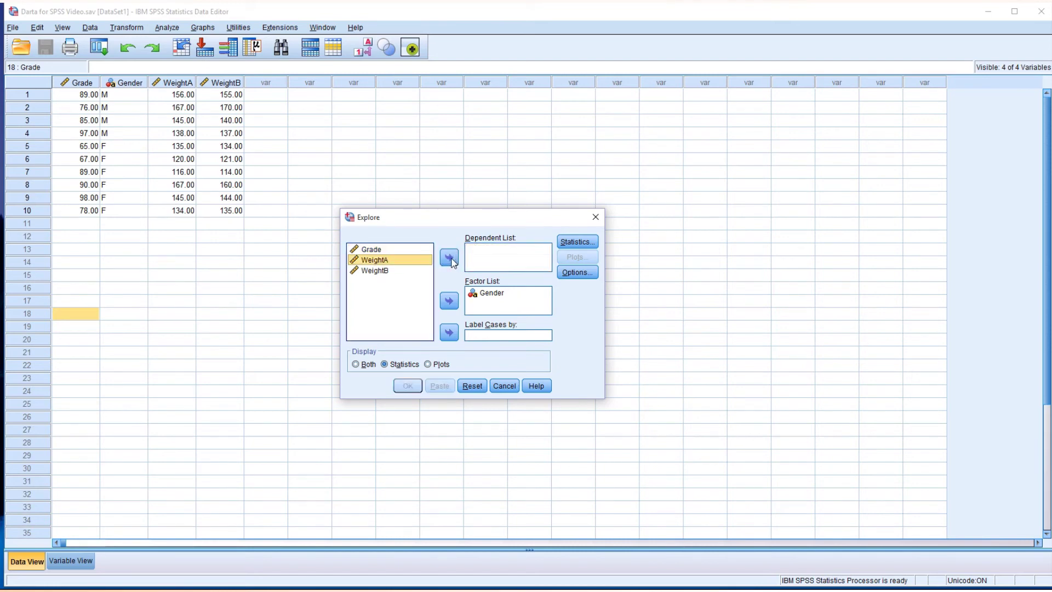
click(379, 272)
click(450, 258)
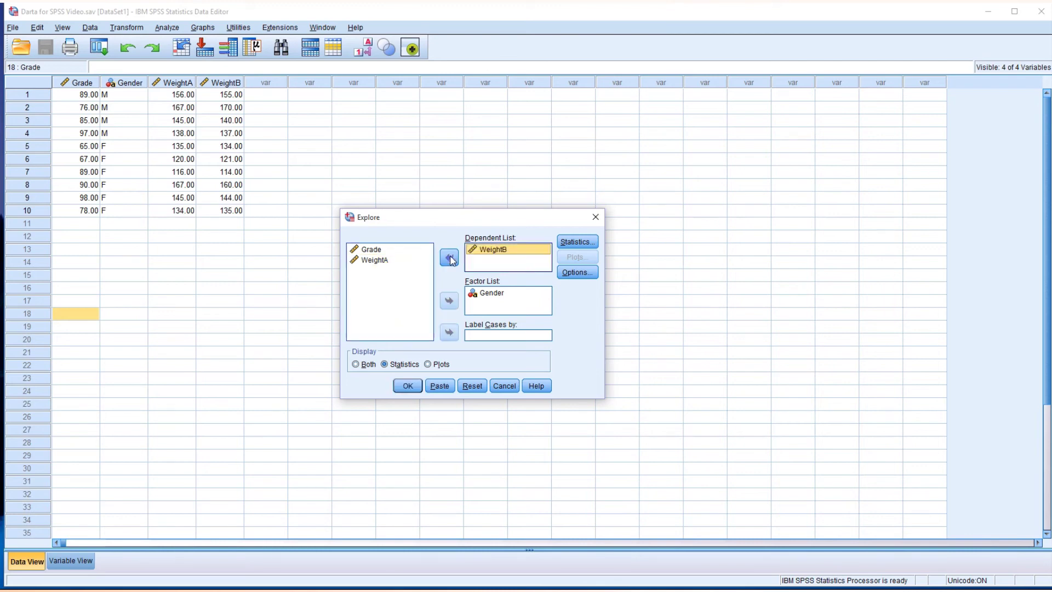
click(503, 302)
Step: Set the mean confidence interval to 98% and run Explore for WeightB
click(587, 245)
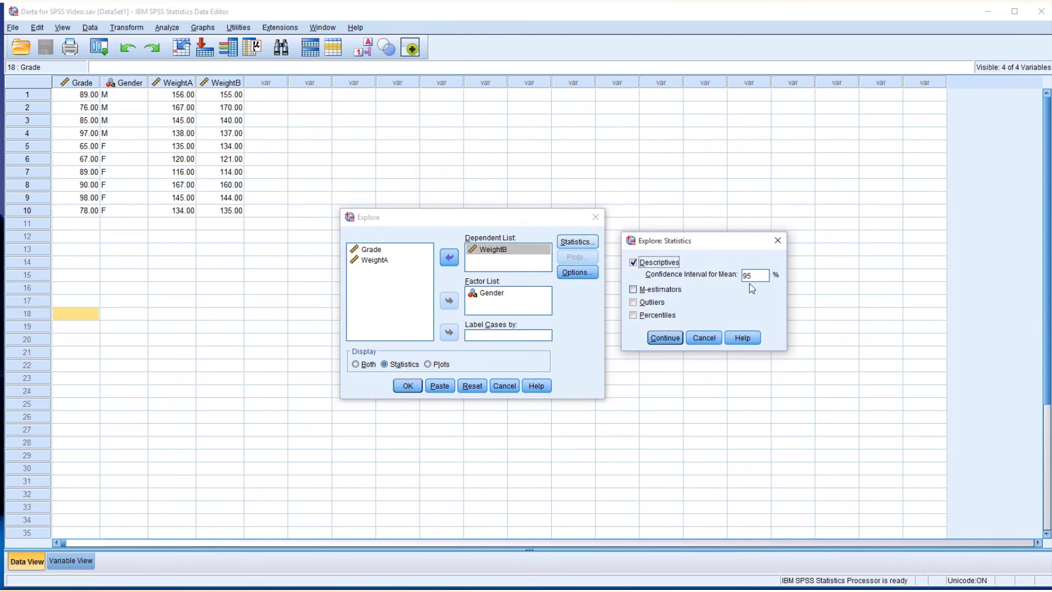
click(756, 277)
key(BackSpace)
text(8)
click(665, 338)
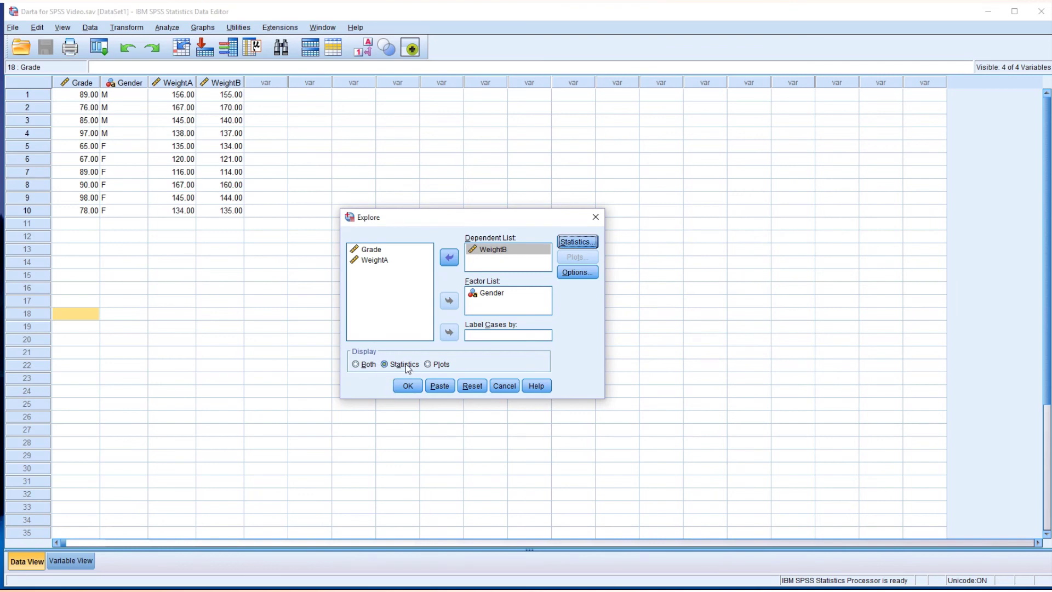
click(410, 388)
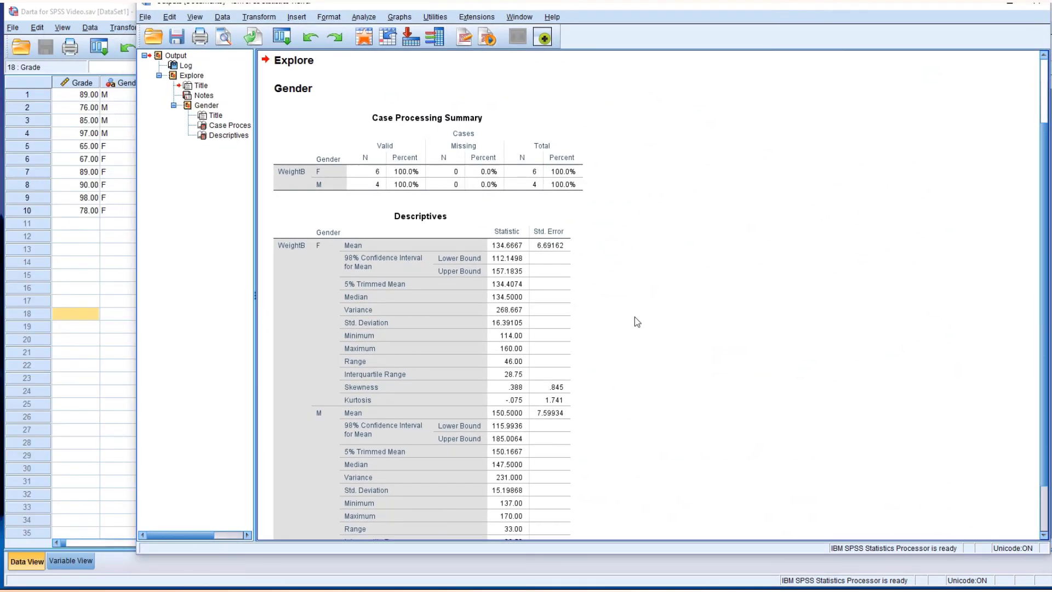
click(373, 275)
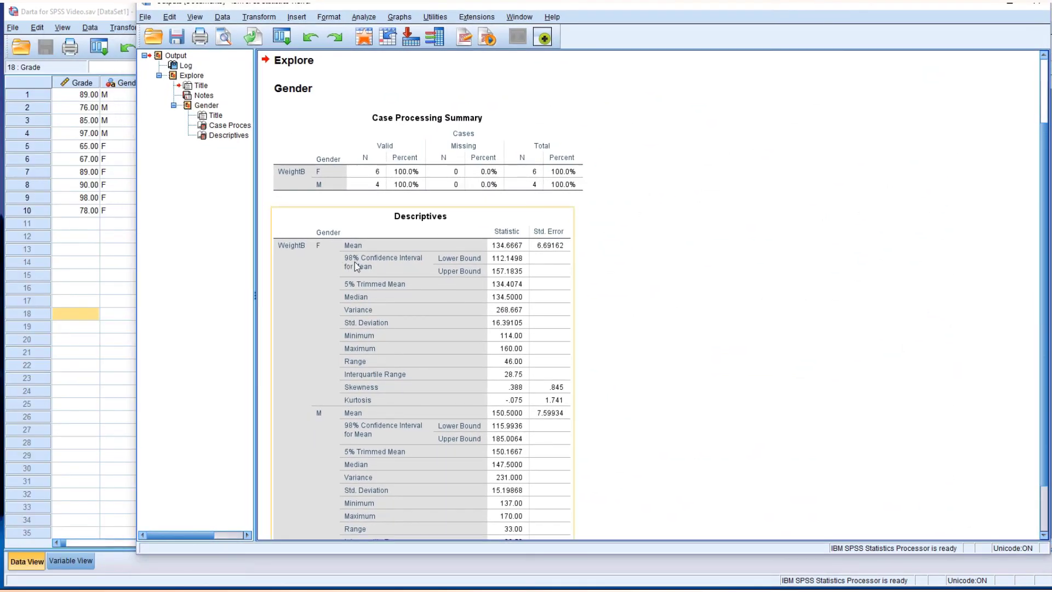